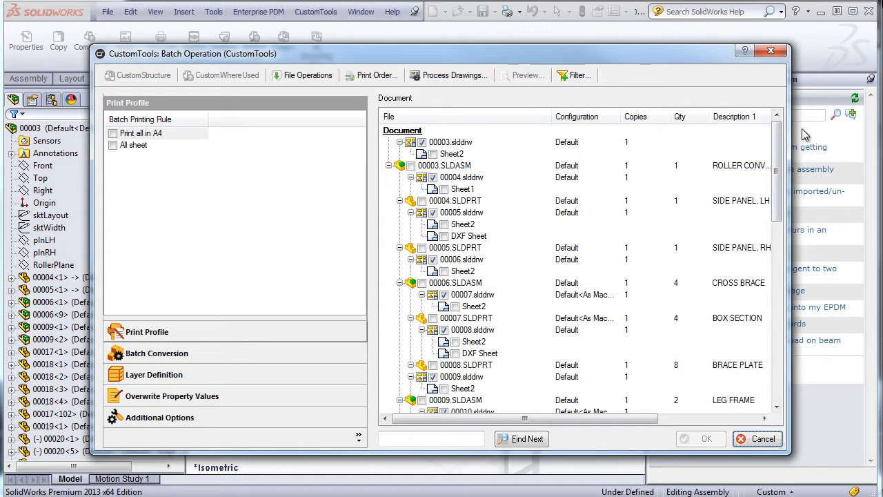
# Step: Enable the Pdf Merge batch conversion rule for the conveyor's drawings
pyautogui.moveTo(777, 154); pyautogui.dragTo(762, 333)
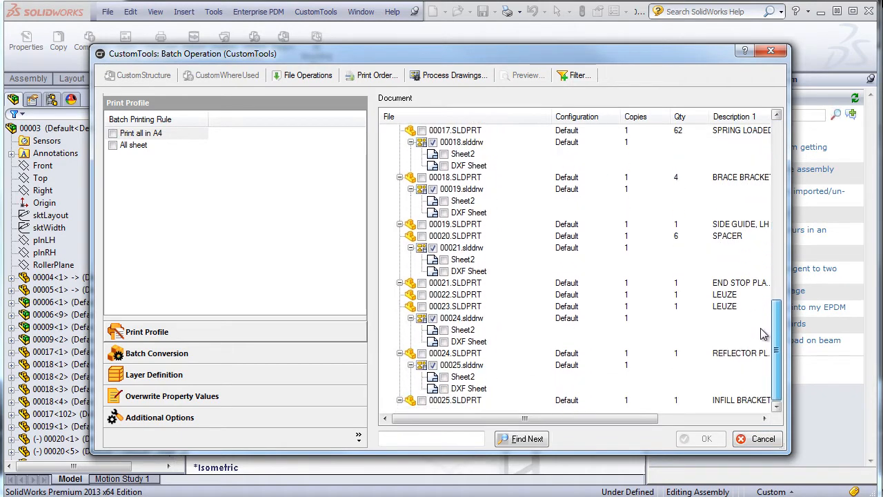
pyautogui.moveTo(766, 380); pyautogui.dragTo(761, 120)
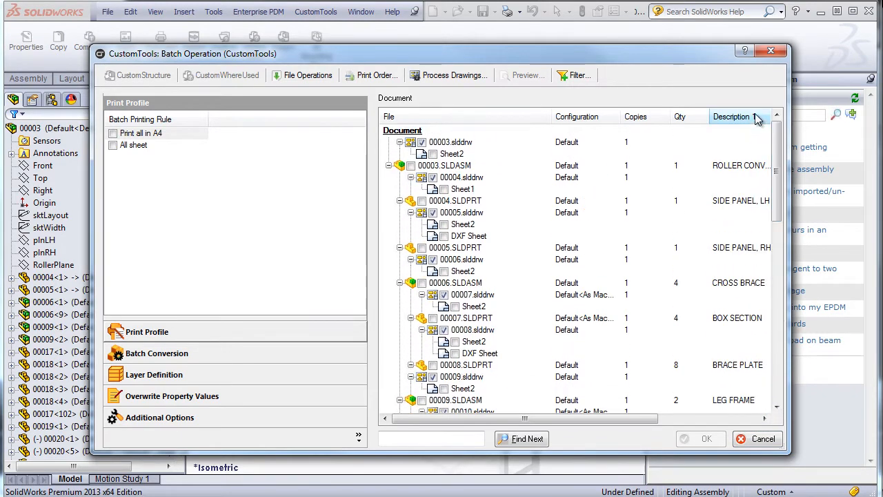
pyautogui.click(207, 353)
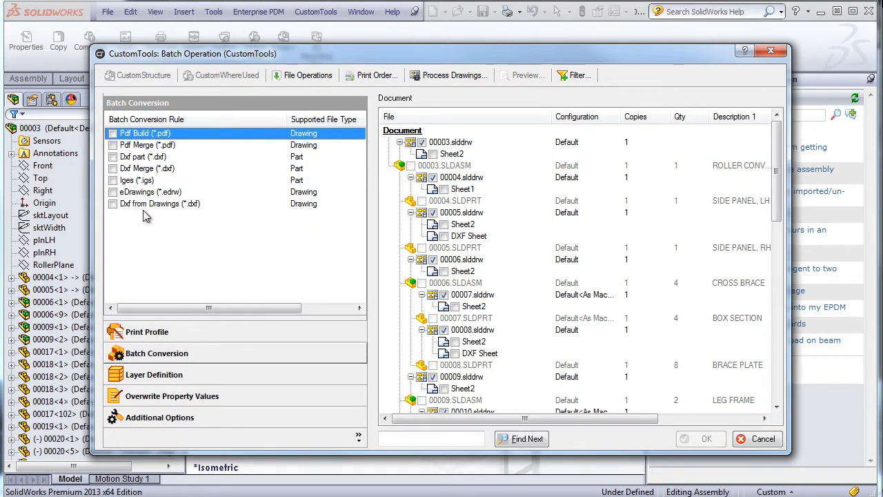
pyautogui.click(111, 145)
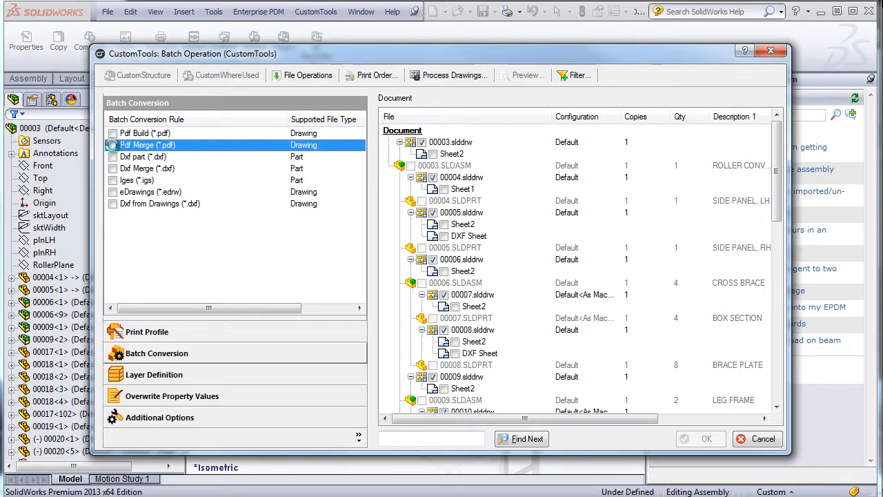
pyautogui.click(112, 145)
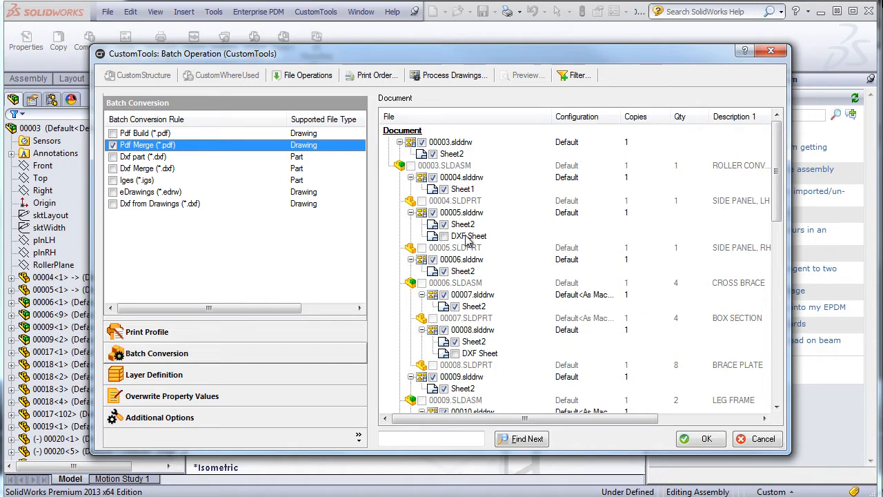
# Step: Enable the Dxf part conversion rule and filter the selection to the parts whose Dxf file column is Yes
pyautogui.click(112, 172)
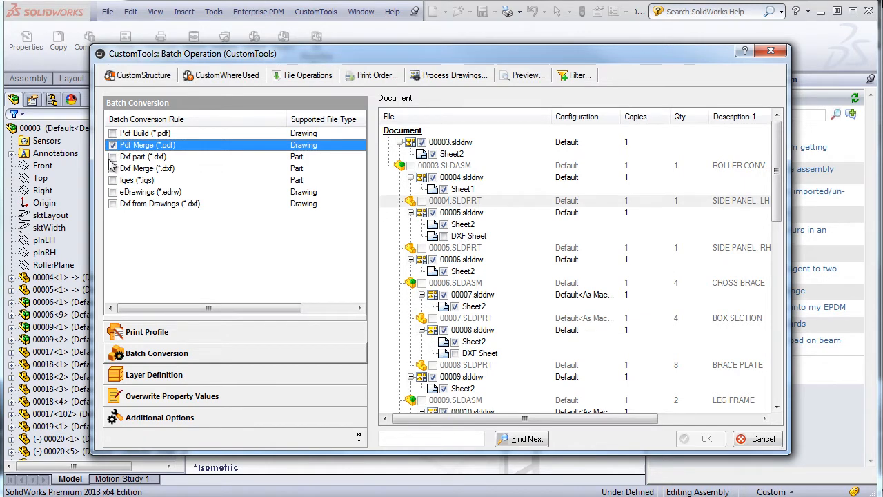
pyautogui.click(112, 157)
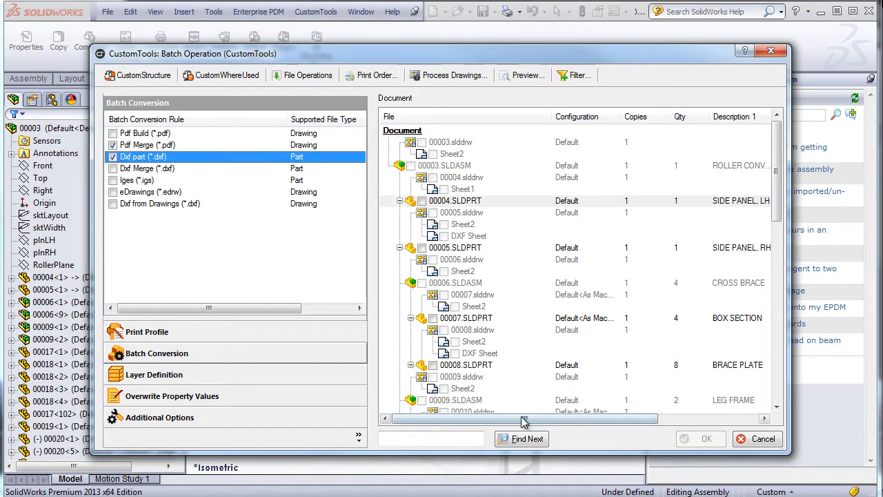
pyautogui.moveTo(508, 418); pyautogui.dragTo(651, 413)
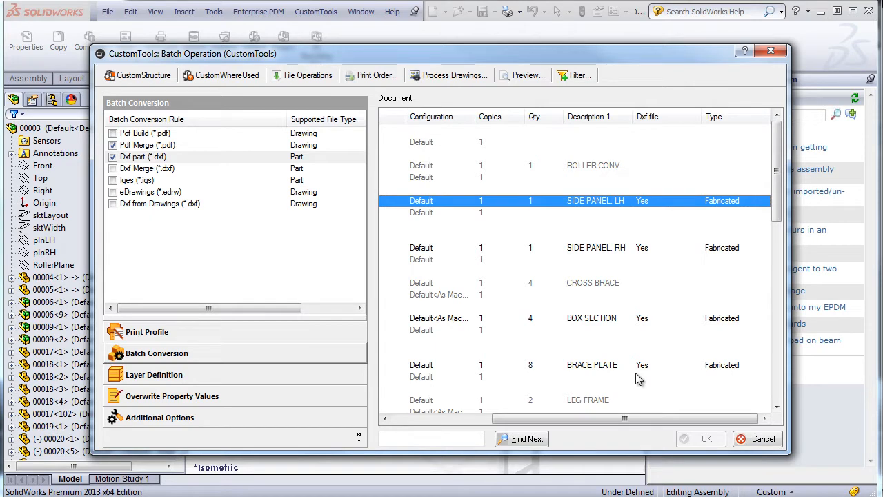
pyautogui.click(566, 77)
pyautogui.click(639, 229)
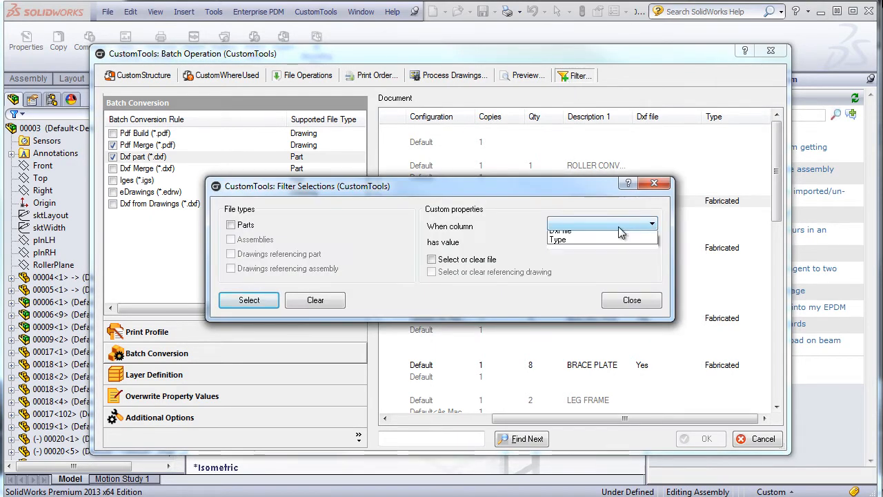
pyautogui.click(592, 254)
pyautogui.click(567, 238)
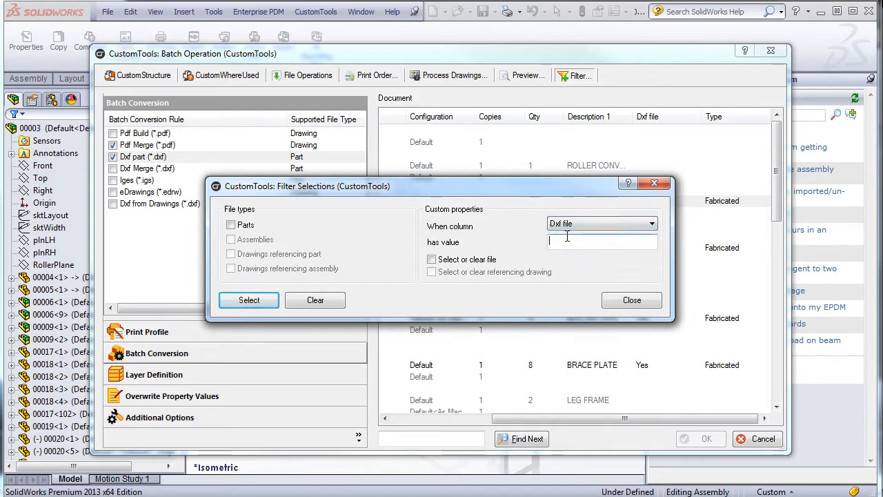
pyautogui.click(432, 260)
pyautogui.click(269, 304)
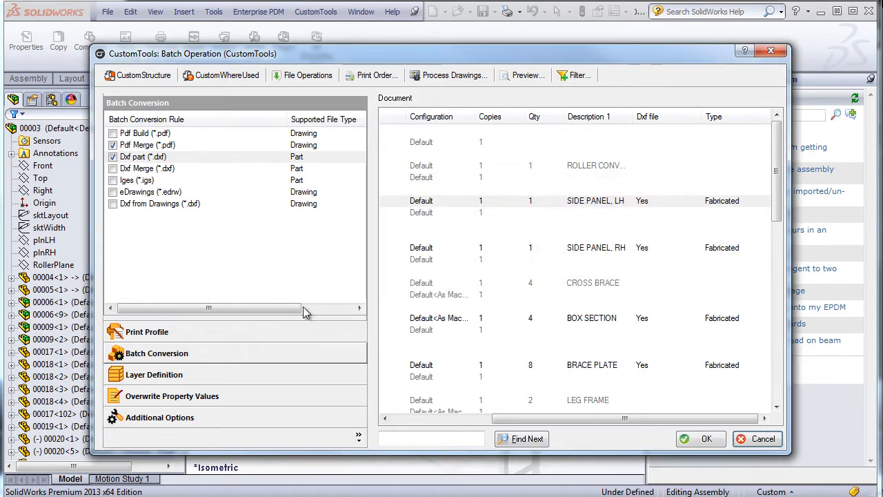
pyautogui.moveTo(578, 414); pyautogui.dragTo(436, 422)
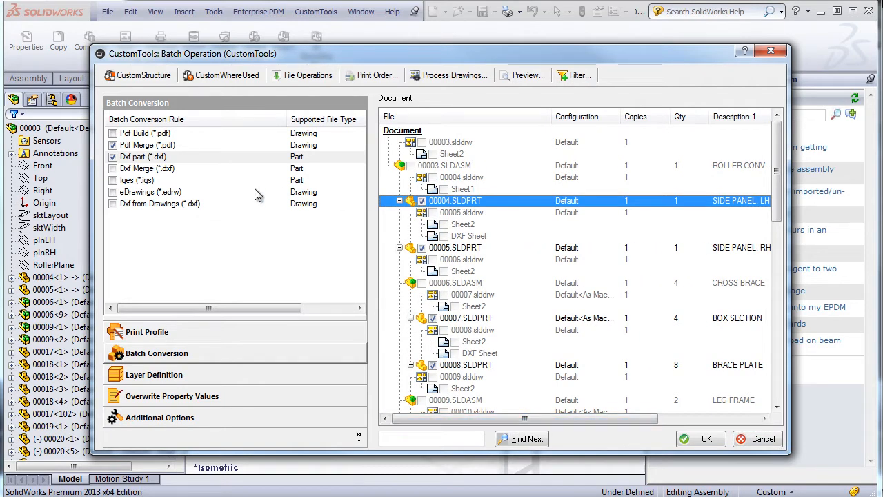
# Step: Enable the Iges conversion rule and select all parts in the document list for it
pyautogui.click(113, 180)
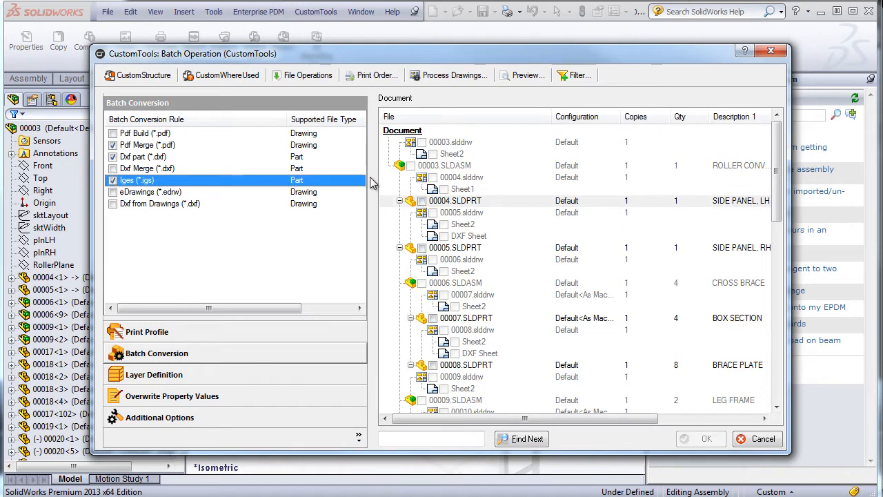
pyautogui.rightClick(420, 201)
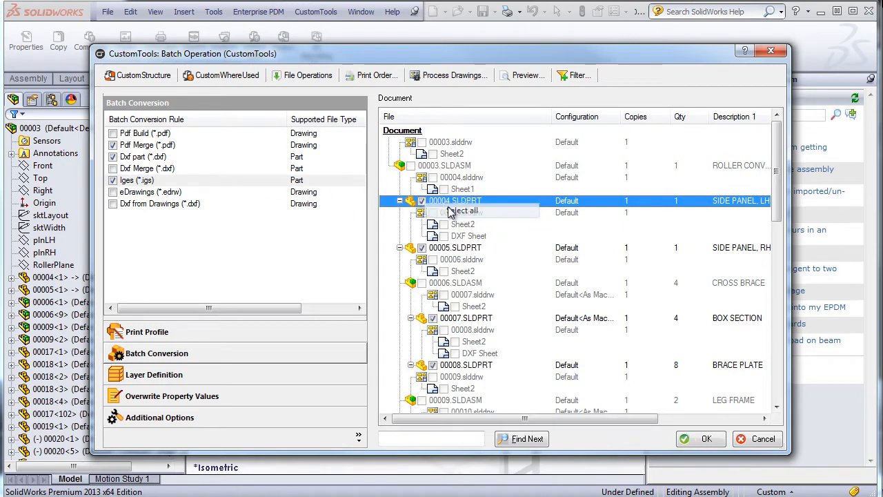
pyautogui.click(448, 209)
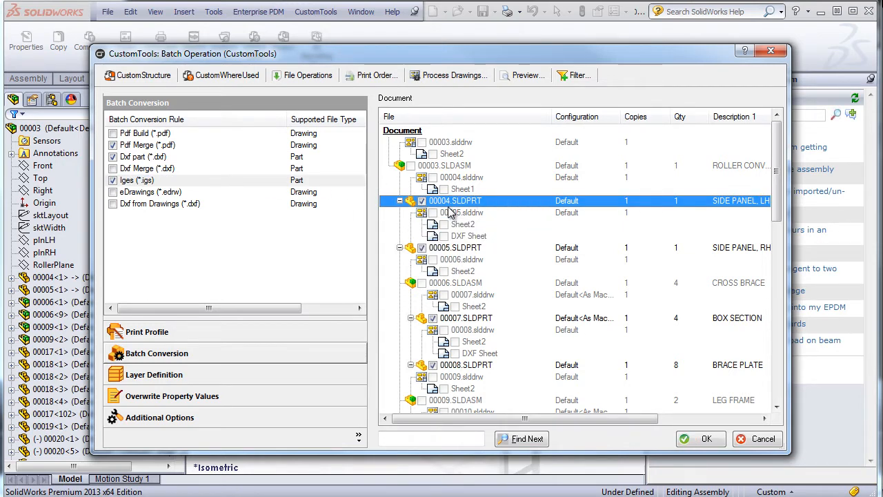
# Step: Enable the Hide tolerance table layer definition and open the settings for overwriting property values
pyautogui.click(164, 377)
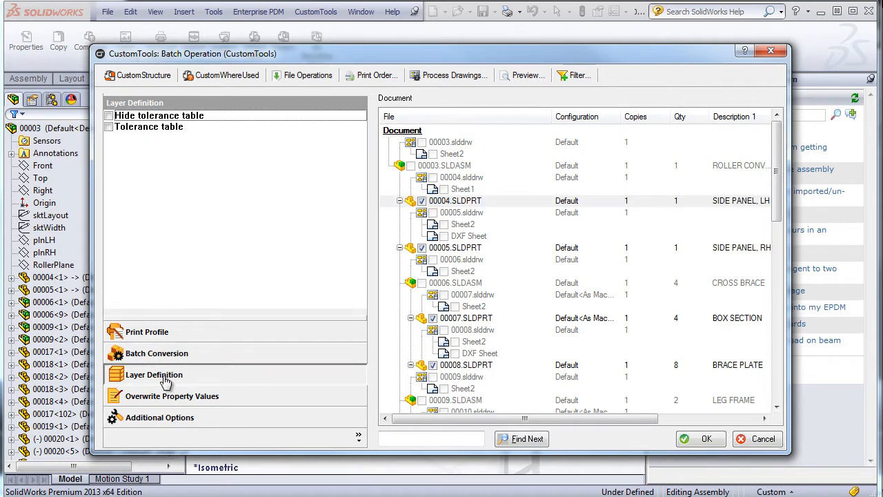
pyautogui.click(109, 116)
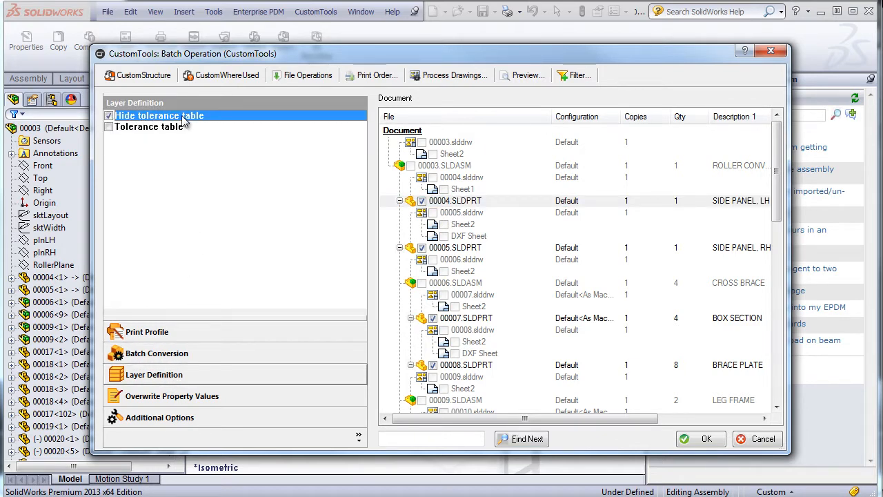
pyautogui.click(183, 396)
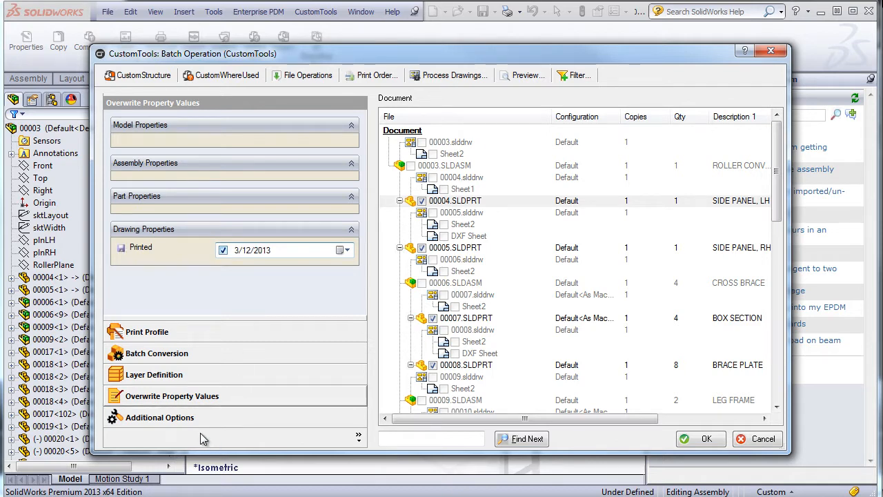
# Step: Keep the additional options at no translation language and no sheet format action, and run the batch operation
pyautogui.click(174, 422)
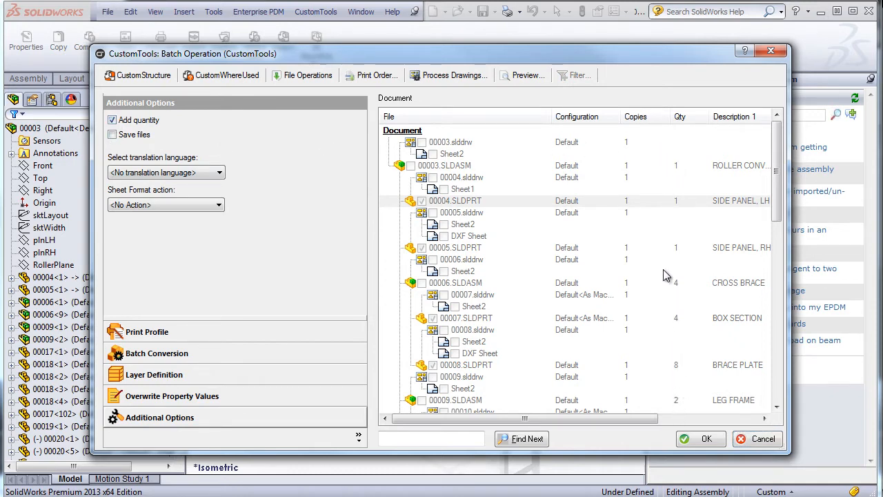
pyautogui.click(219, 173)
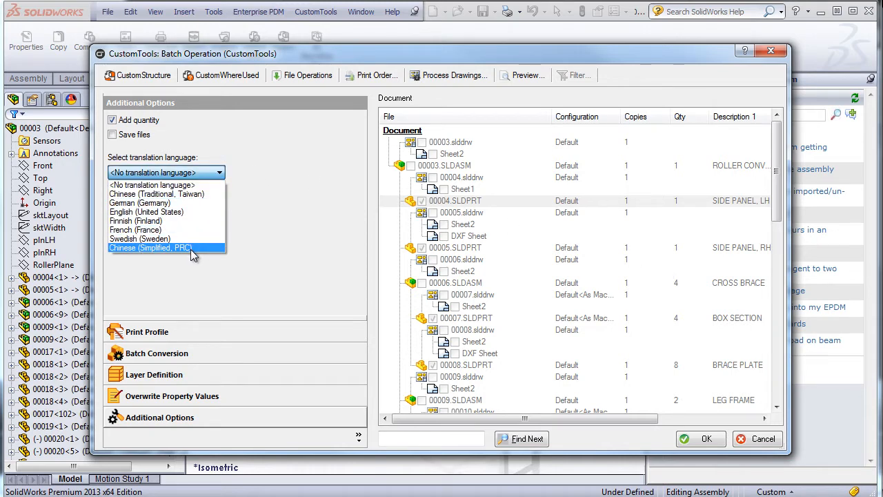
pyautogui.click(190, 184)
pyautogui.click(174, 207)
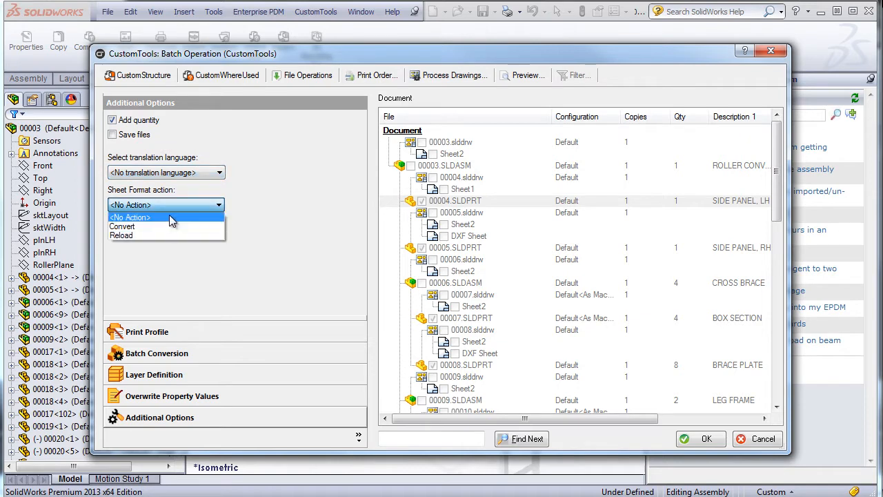
pyautogui.click(168, 217)
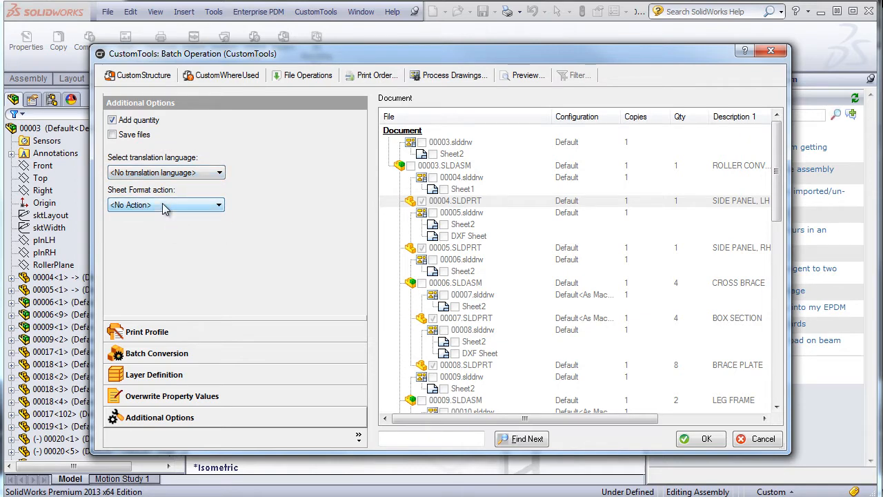
pyautogui.click(708, 439)
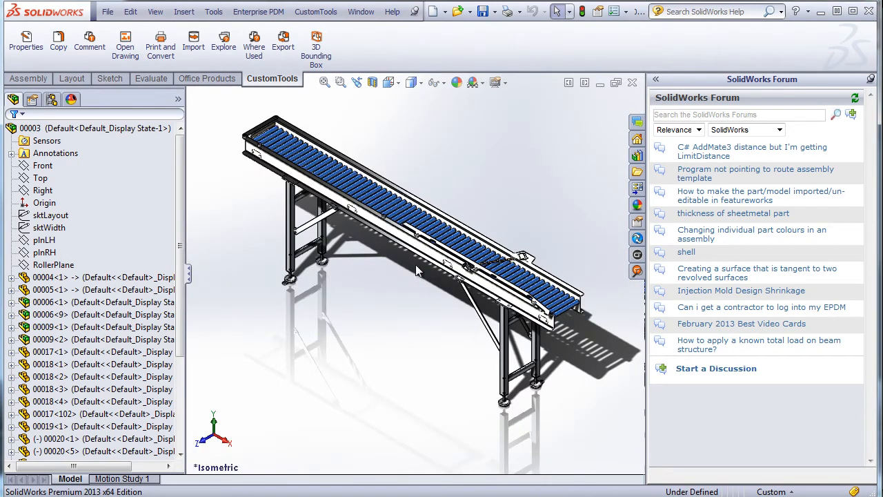
# Step: Open 00003Merge.pdf from the assembly's folder in Windows Explorer and page through its drawings to the last page
pyautogui.click(224, 45)
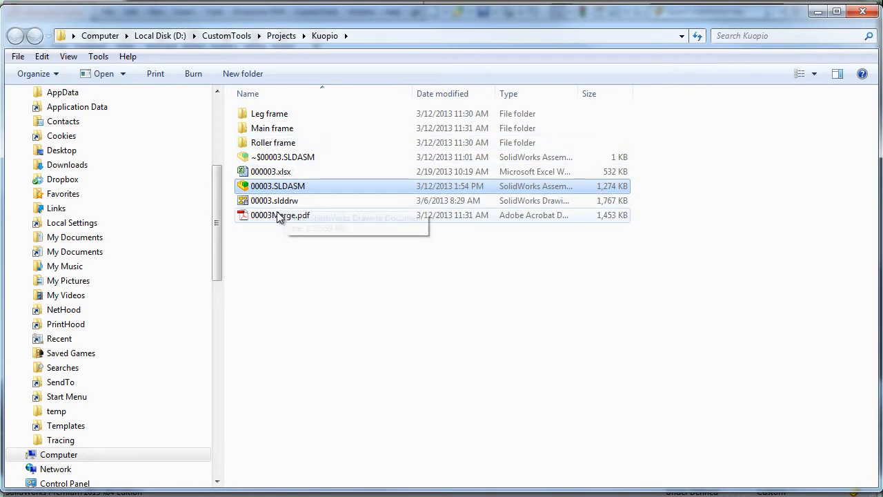
pyautogui.click(275, 216)
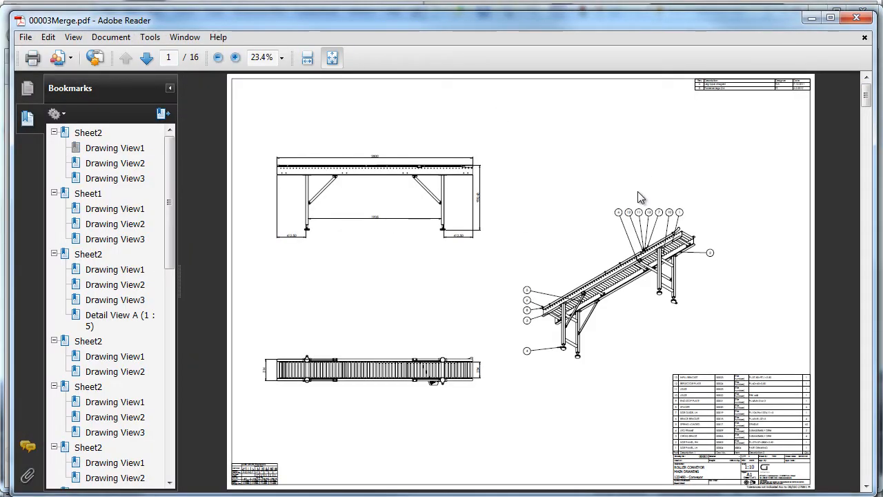
pyautogui.scroll(-5, 638, 191)
pyautogui.scroll(-5, 638, 192)
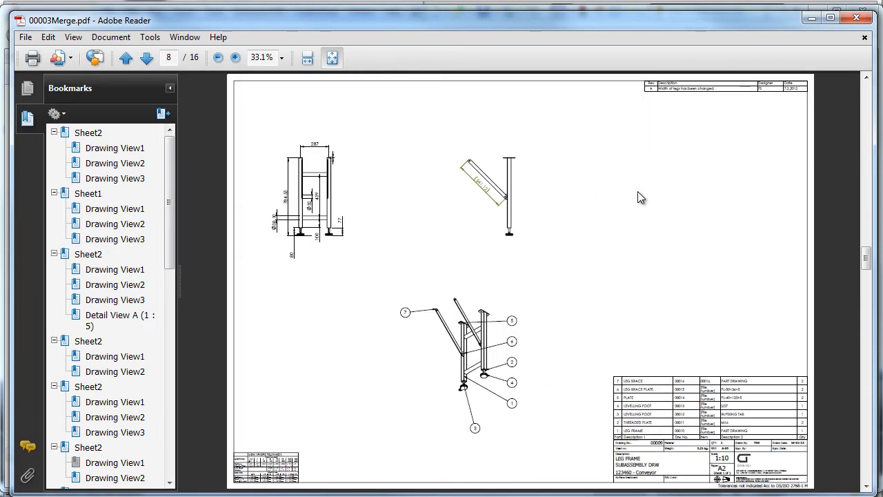
pyautogui.scroll(-5, 637, 197)
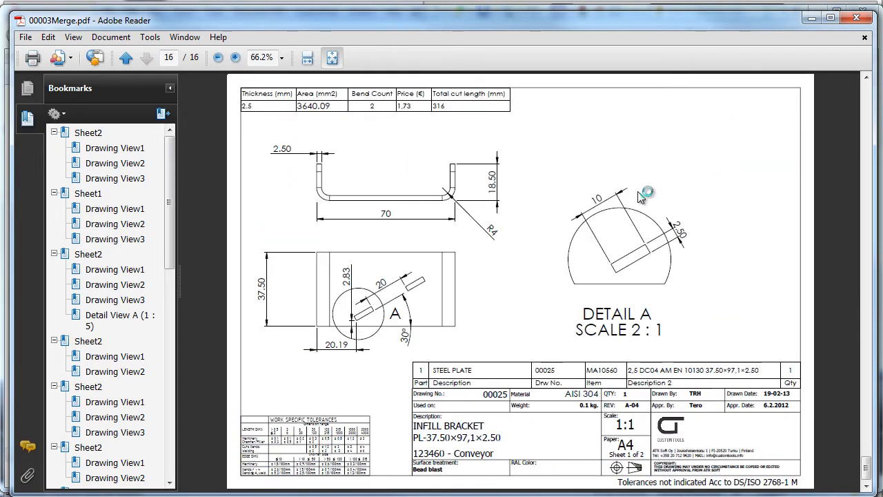
# Step: Go back to the brace plate drawing on page 6 and examine the quantity field in its title block
pyautogui.scroll(6, 637, 199)
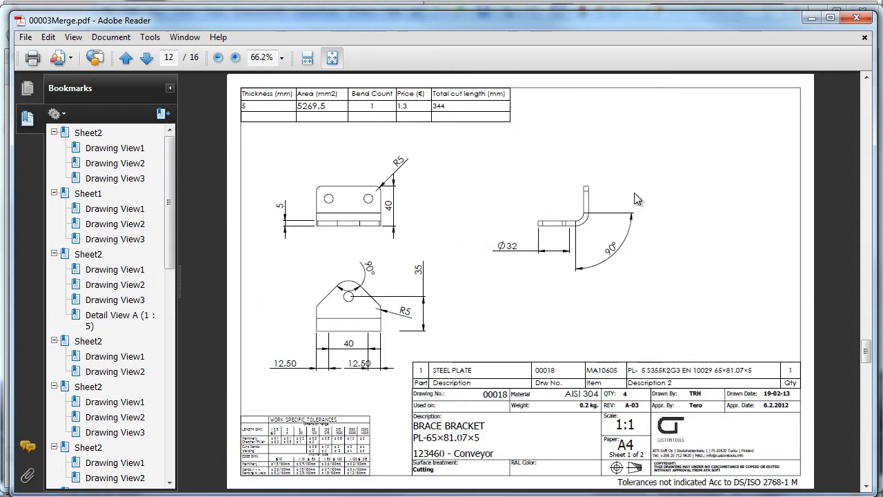
pyautogui.scroll(2, 636, 199)
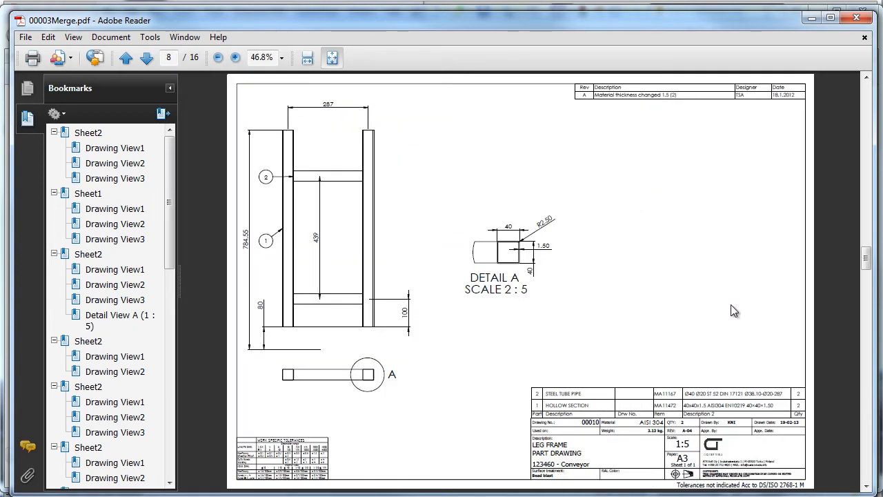
pyautogui.scroll(1, 733, 311)
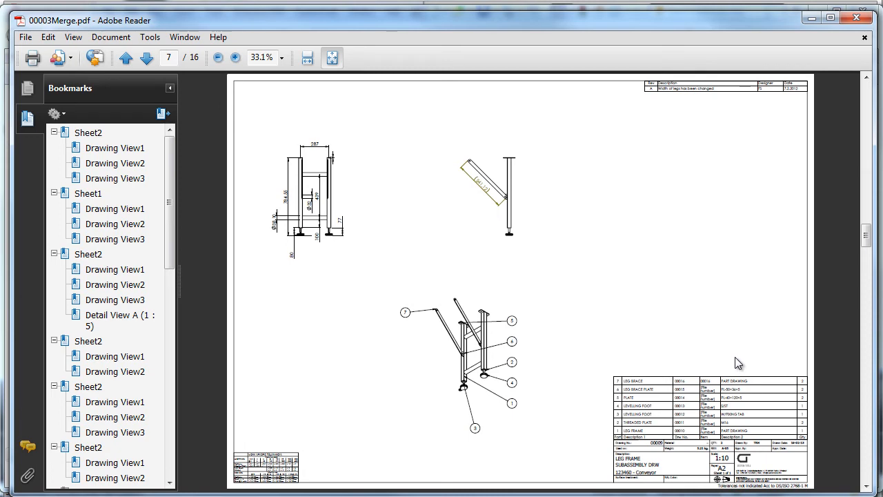
pyautogui.scroll(1, 735, 359)
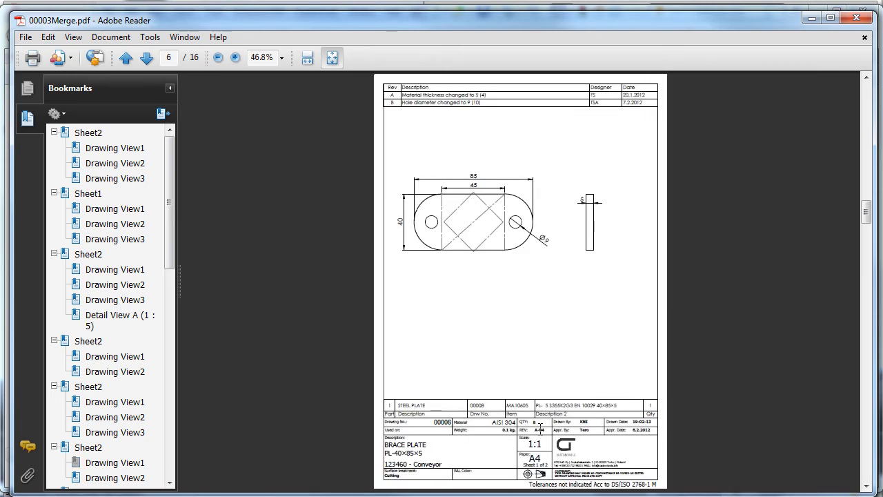
pyautogui.keyDown('ctrl'); pyautogui.scroll(7, 540, 425); pyautogui.keyUp('ctrl')
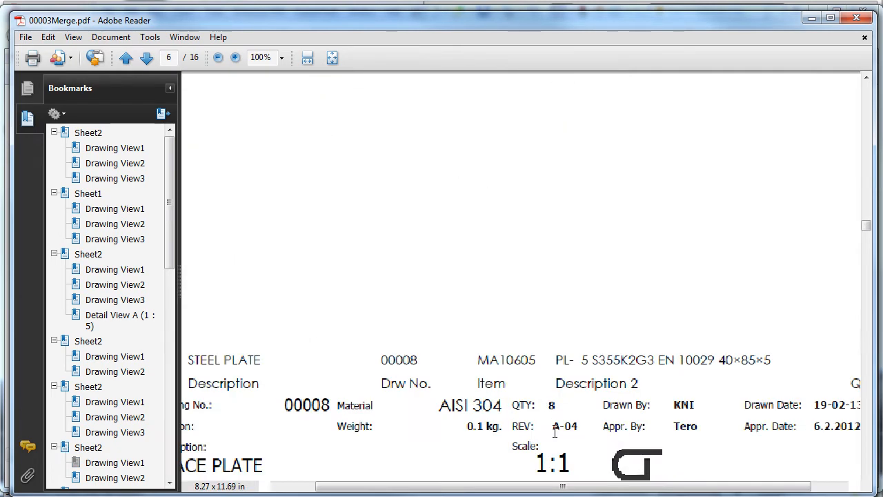
pyautogui.keyDown('ctrl'); pyautogui.scroll(1, 554, 431); pyautogui.keyUp('ctrl')
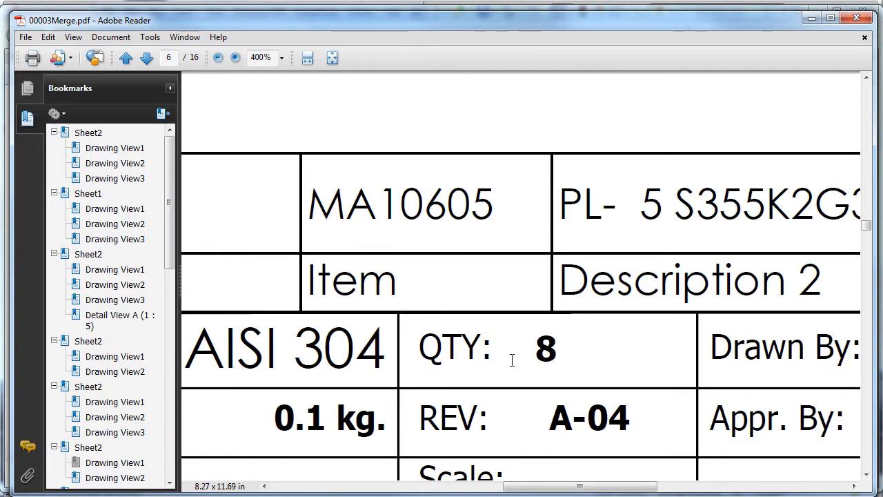
pyautogui.keyDown('ctrl'); pyautogui.scroll(-7, 571, 369); pyautogui.keyUp('ctrl')
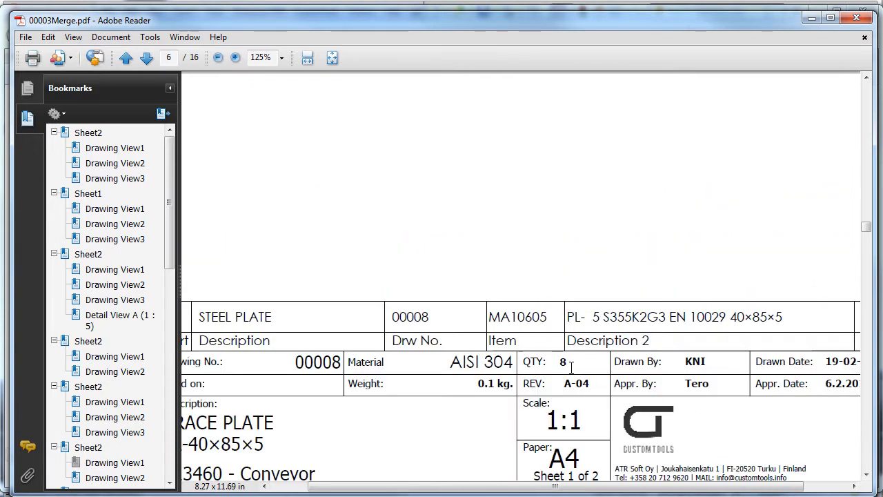
pyautogui.keyDown('ctrl'); pyautogui.scroll(-1, 571, 368); pyautogui.keyUp('ctrl')
pyautogui.scroll(2, 571, 369)
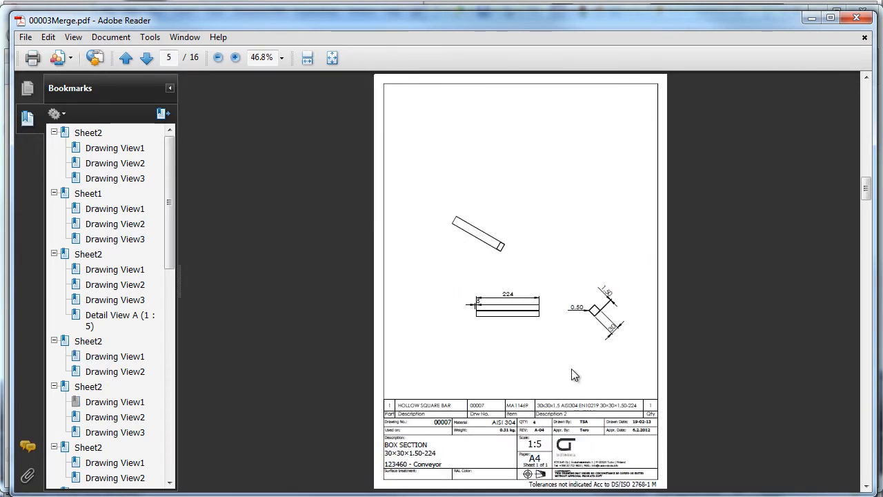
# Step: Examine the quantity field in the box section drawing's title block on page 5, and close 00003Merge.pdf
pyautogui.keyDown('ctrl'); pyautogui.scroll(8, 540, 423); pyautogui.keyUp('ctrl')
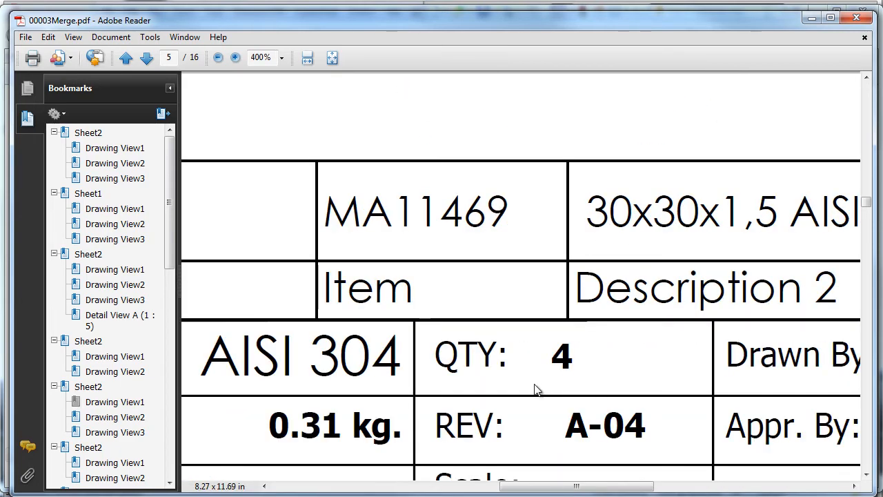
pyautogui.click(851, 21)
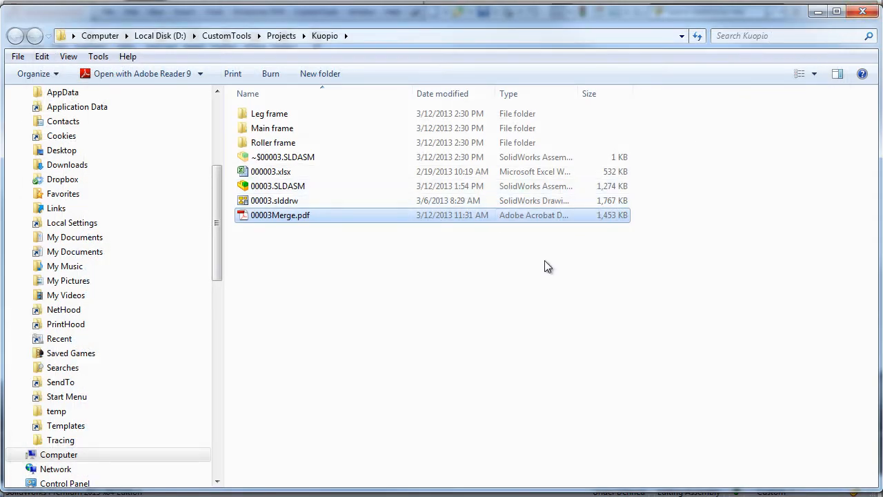
# Step: Check the converted files in the Dxf and Iges subfolders of the Leg frame's Converted Document folder, and return to the Kuopio folder
pyautogui.doubleClick(275, 115)
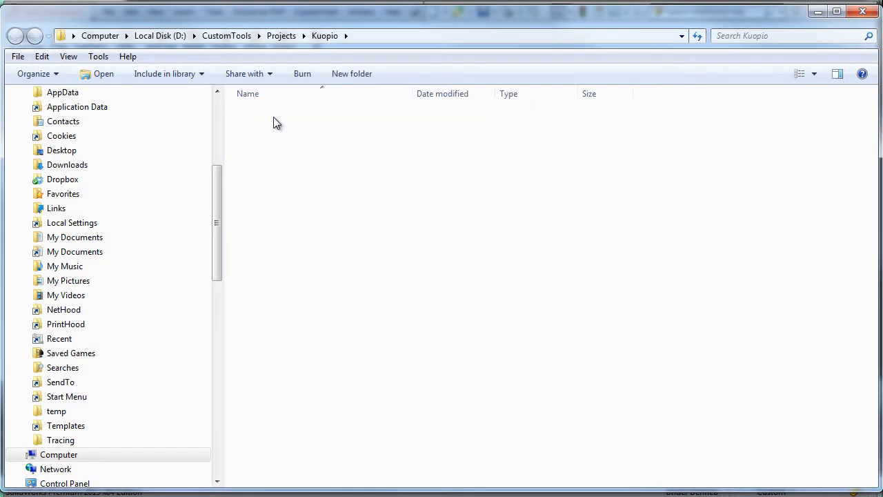
pyautogui.doubleClick(272, 115)
pyautogui.doubleClick(266, 115)
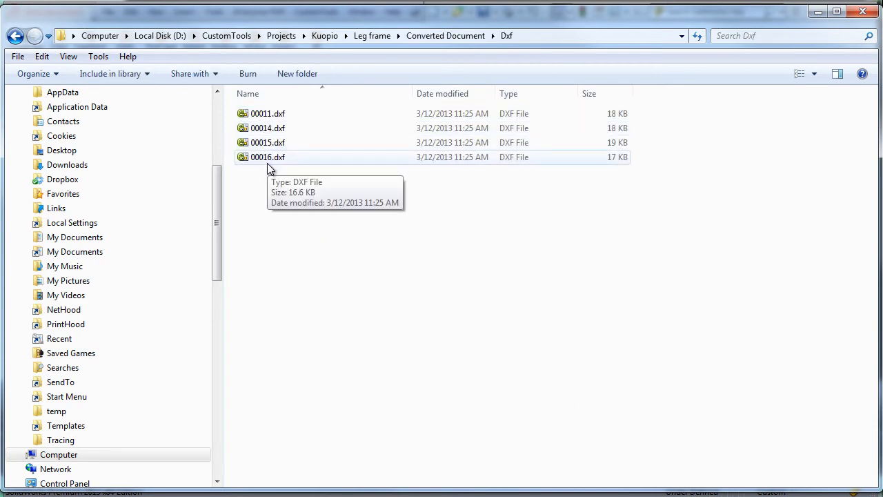
pyautogui.press('BackSpace')
pyautogui.click(260, 127)
pyautogui.doubleClick(259, 129)
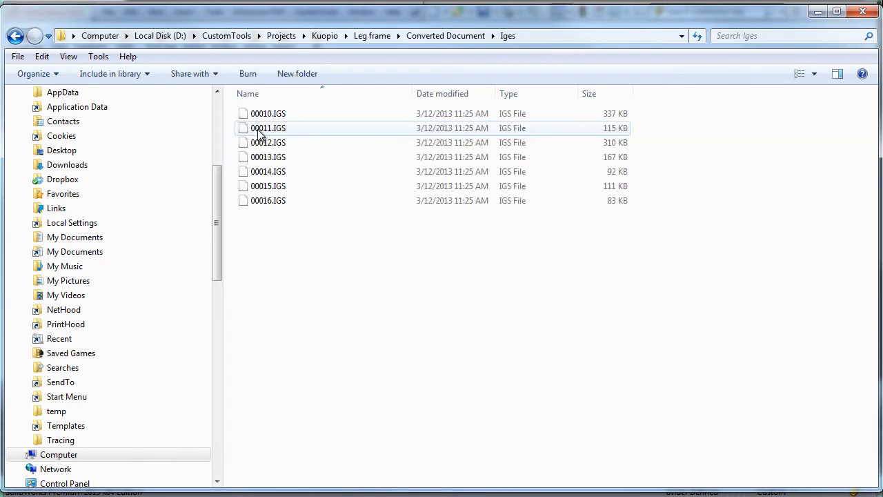
pyautogui.press('BackSpace')
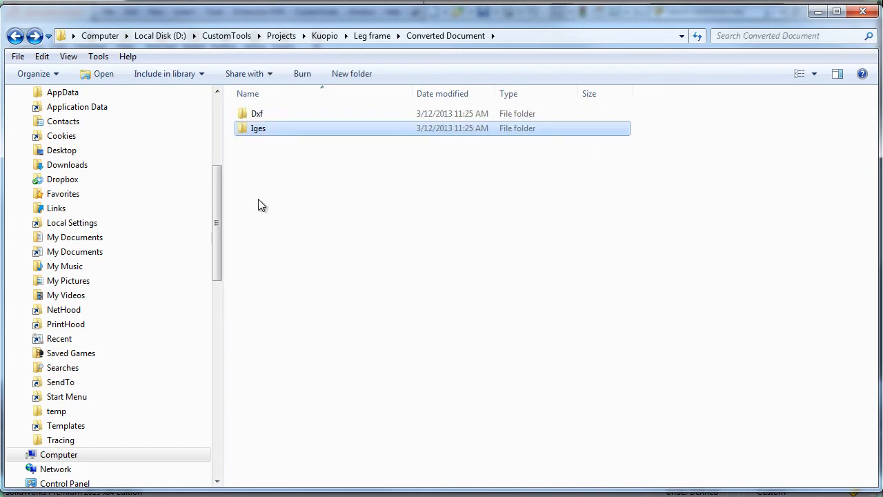
pyautogui.press('BackSpace')
pyautogui.press('BackSpace')
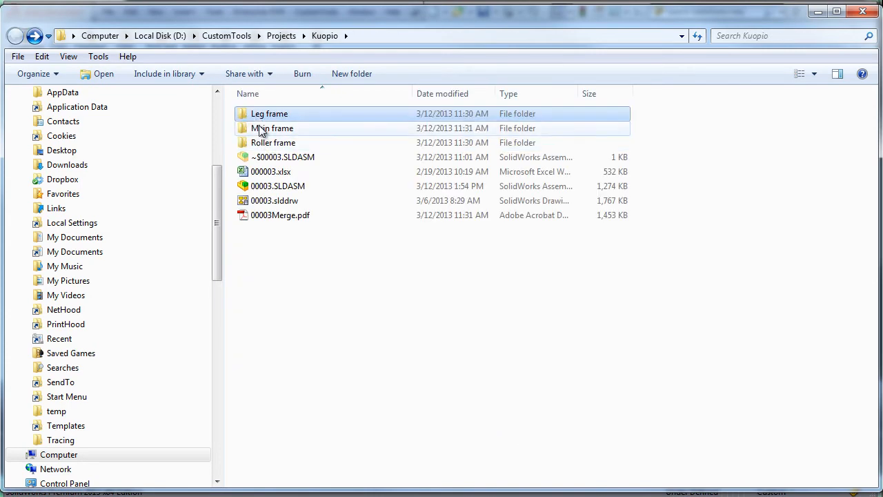
# Step: Look through the Dxf and Iges subfolders of the Main frame's Converted Document folder, and go back up to the Kuopio folder
pyautogui.doubleClick(260, 128)
pyautogui.doubleClick(256, 113)
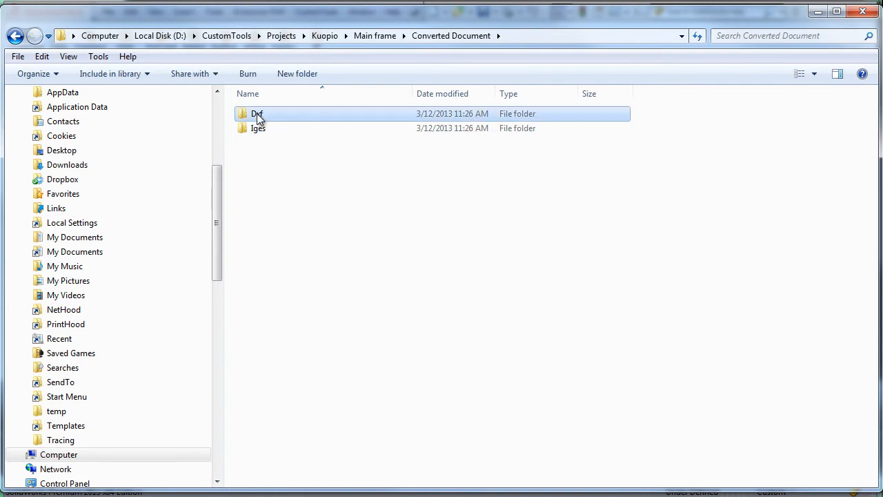
pyautogui.doubleClick(257, 114)
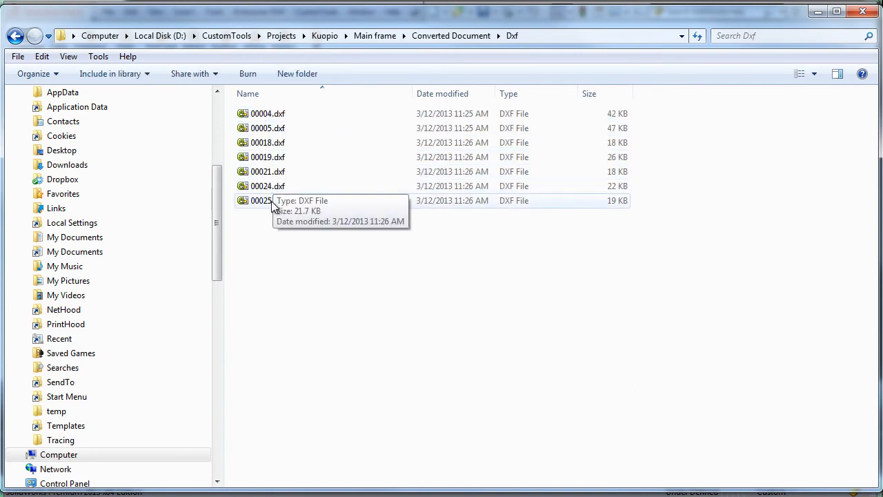
pyautogui.press('BackSpace')
pyautogui.doubleClick(257, 129)
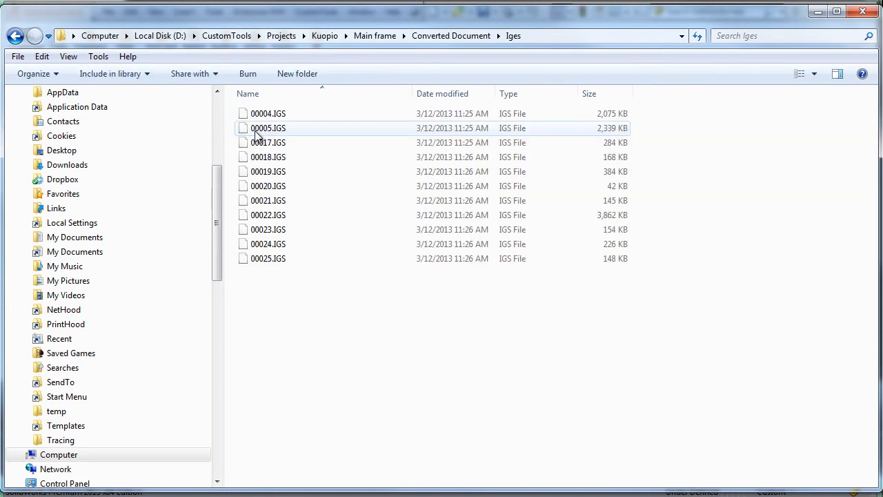
pyautogui.press('BackSpace')
pyautogui.press('BackSpace')
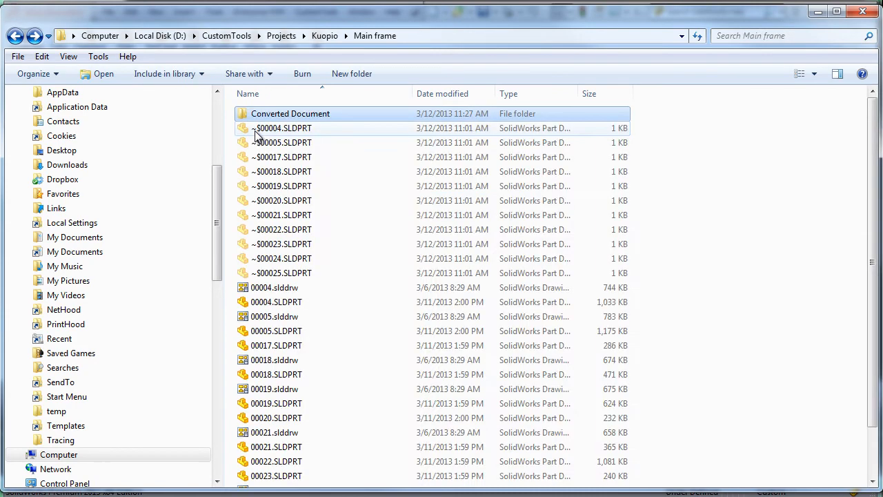
pyautogui.press('BackSpace')
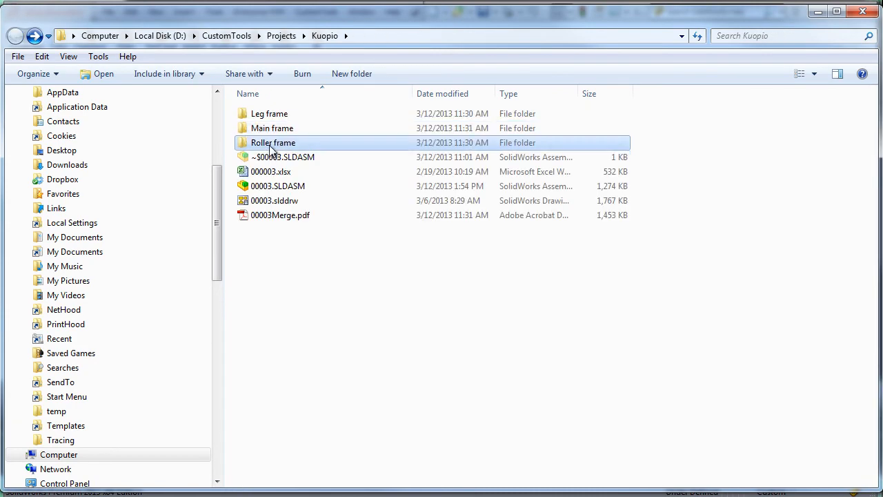
# Step: Review the Roller frame's converted Dxf and Iges files, and close the folder window to get back to the SolidWorks assembly
pyautogui.doubleClick(272, 144)
pyautogui.doubleClick(262, 115)
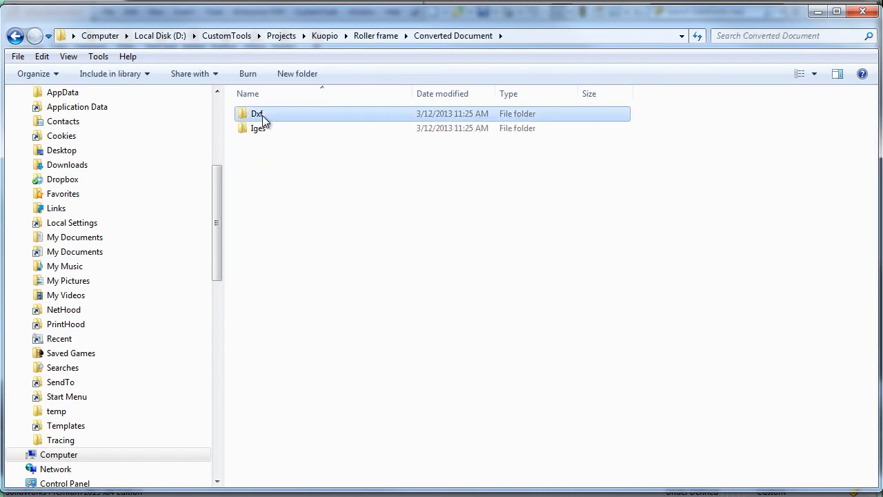
pyautogui.doubleClick(263, 115)
pyautogui.press('BackSpace')
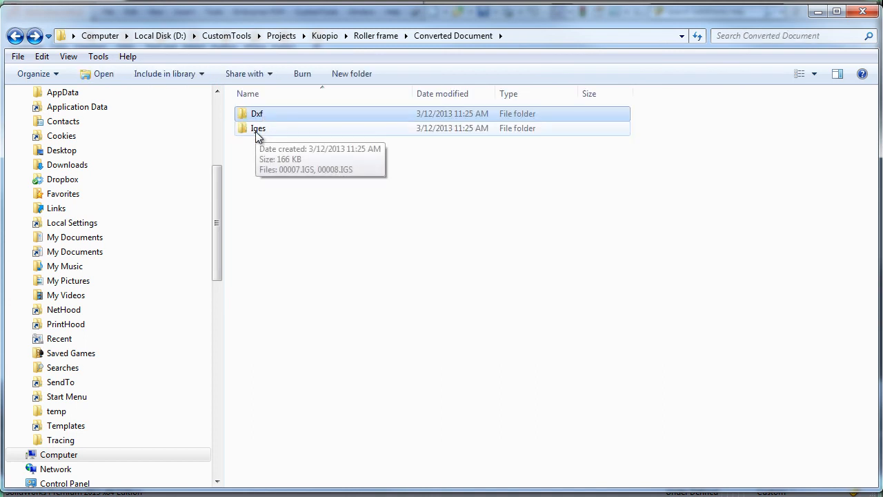
pyautogui.doubleClick(255, 129)
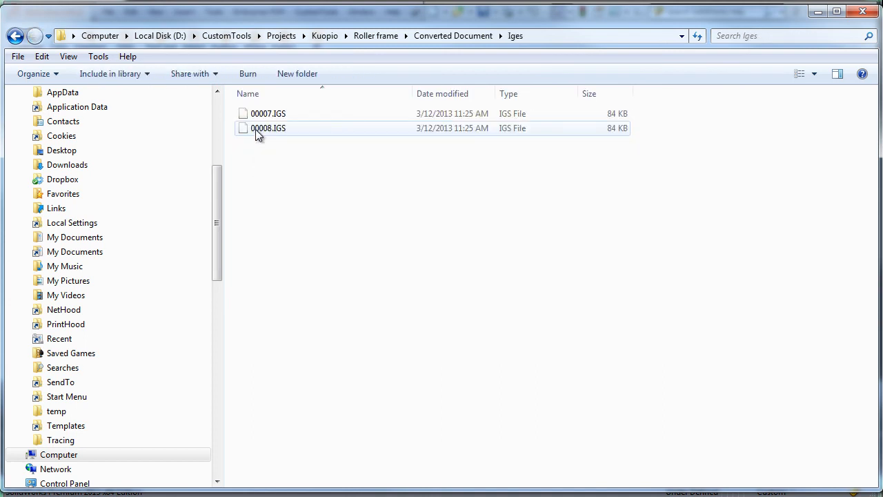
pyautogui.click(861, 12)
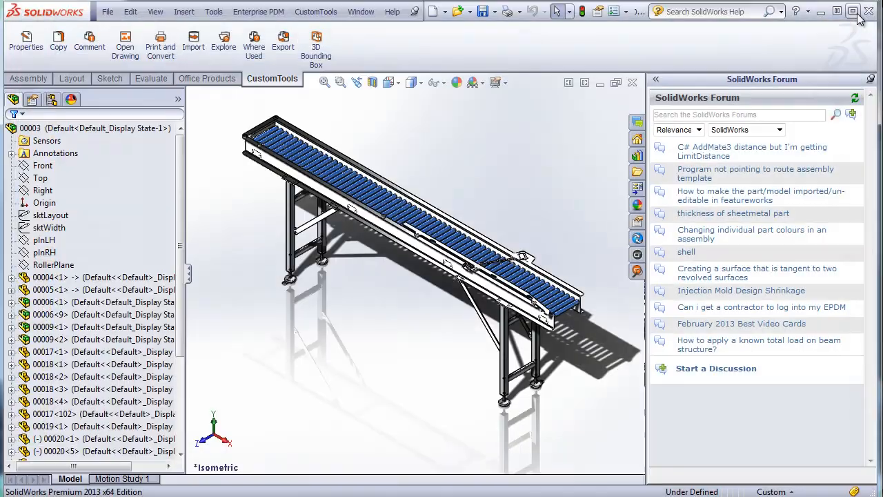